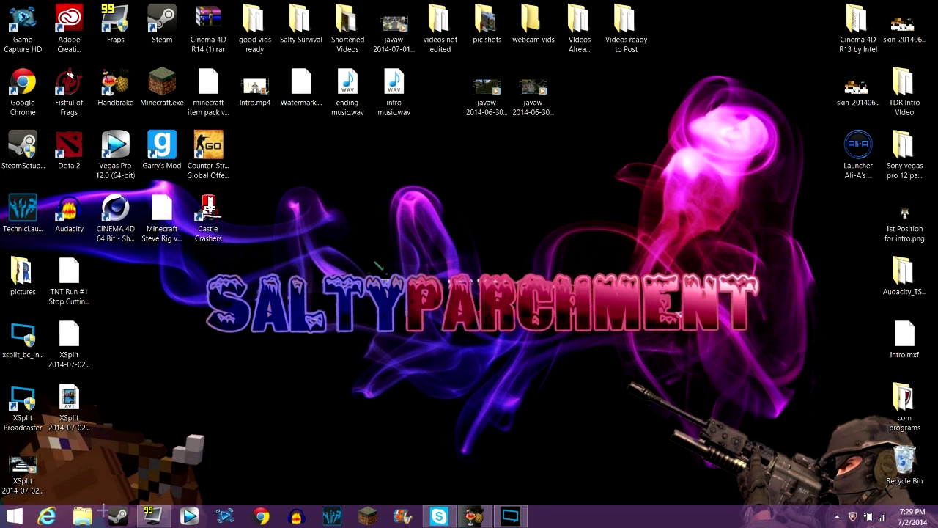
Step: Bring up the desktop context menu and dismiss it with Escape
mouse_move(271, 161)
mouse_down()
mouse_move(620, 310)
mouse_move(562, 389)
mouse_move(722, 378)
mouse_move(271, 161)
mouse_up()
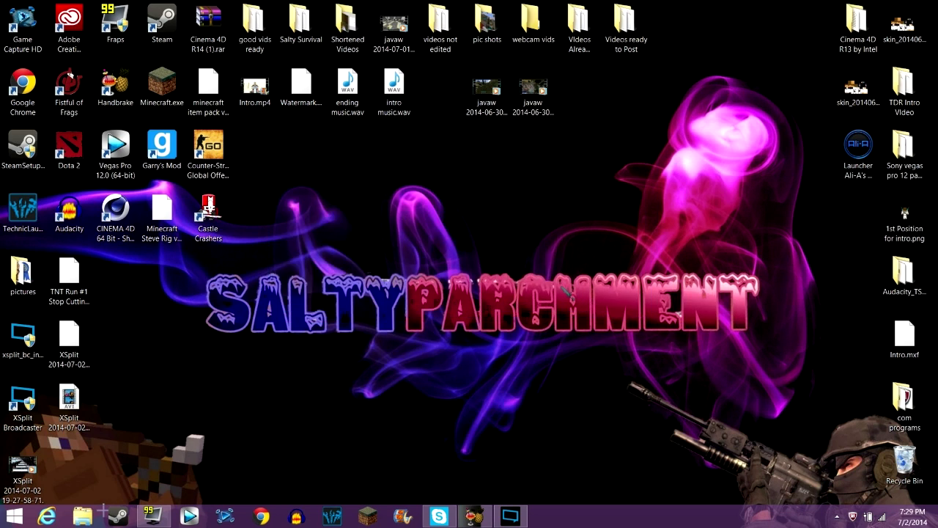
right_click(271, 161)
key(Escape)
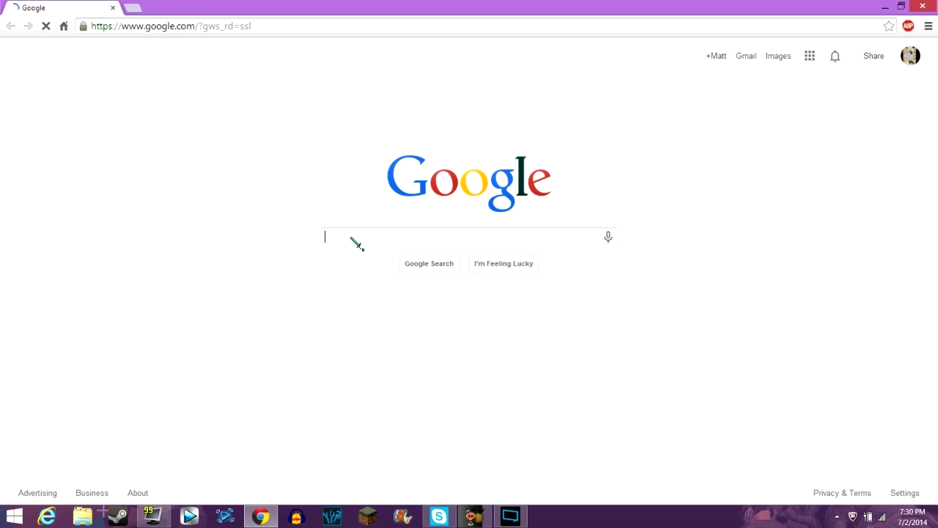
Step: Search Google for 'cursor.cc'
text(cu)
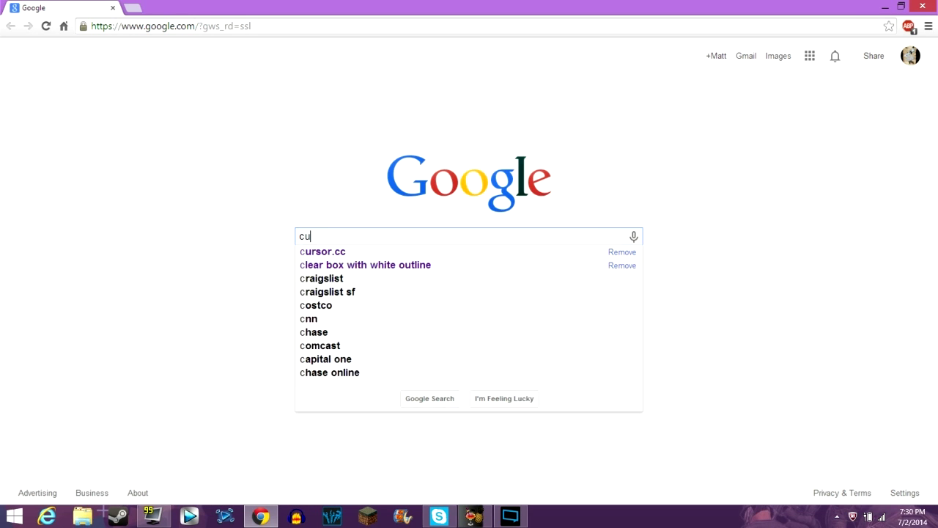
text(rsor.cc)
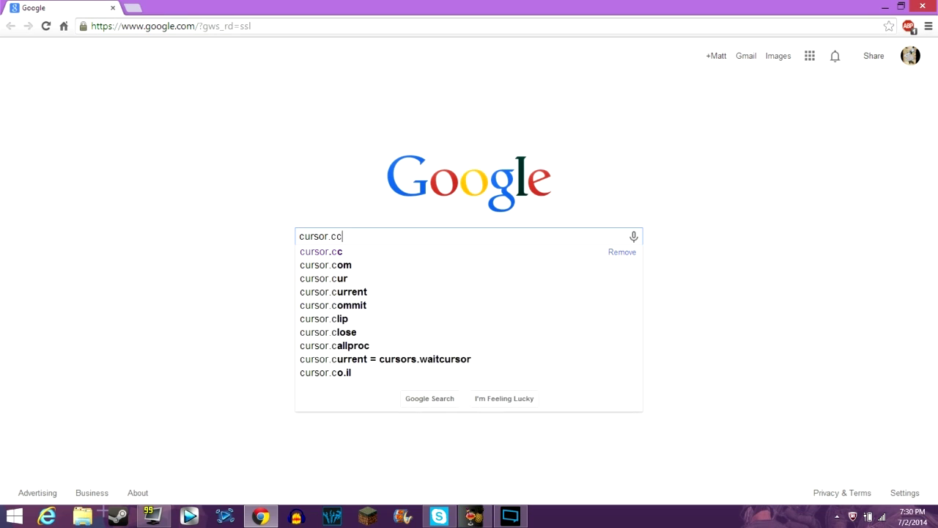
key(Return)
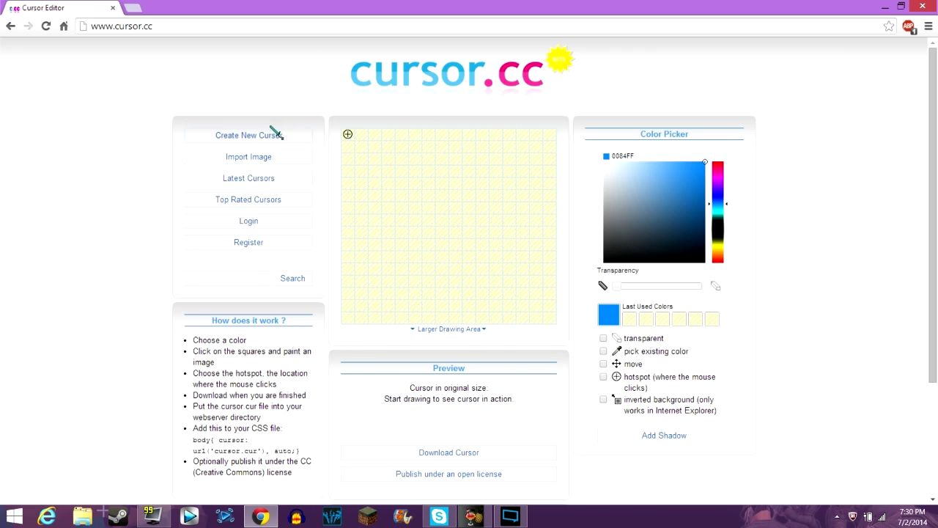
Step: Start a new cursor, switch to the smaller drawing area, and pick blue 0E6CC4
click(275, 140)
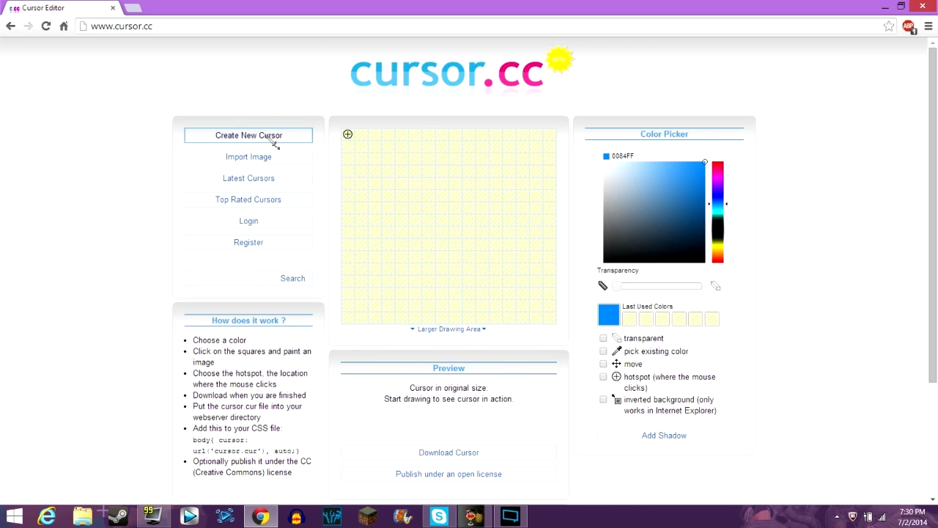
click(278, 142)
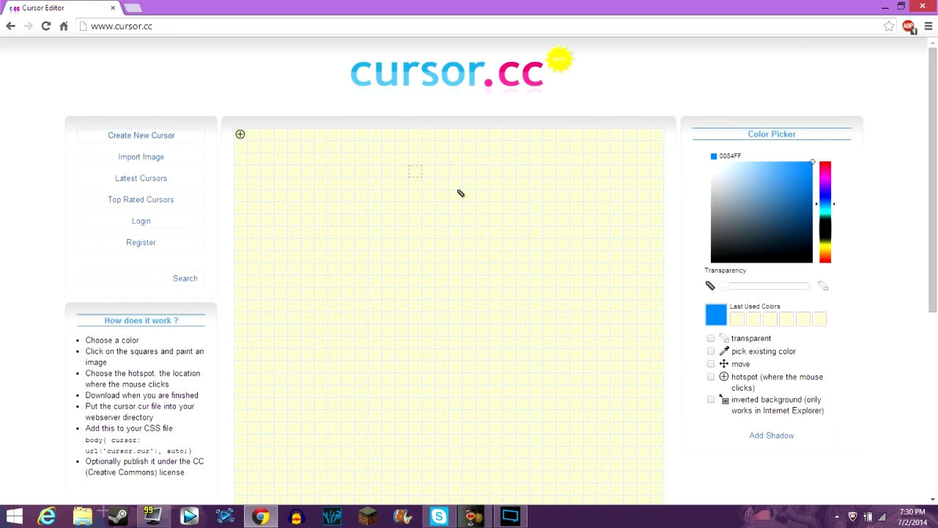
scroll(462, 197, down, 2)
scroll(409, 183, up, 1)
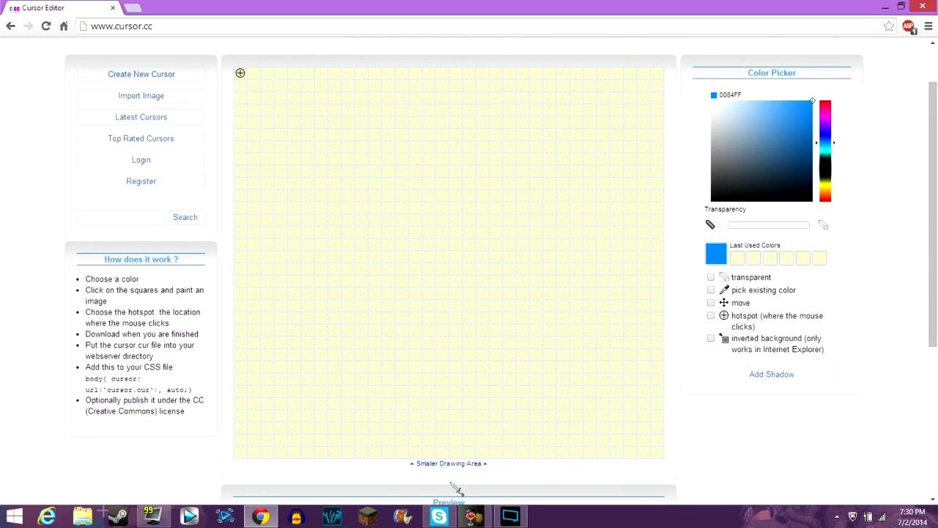
click(451, 457)
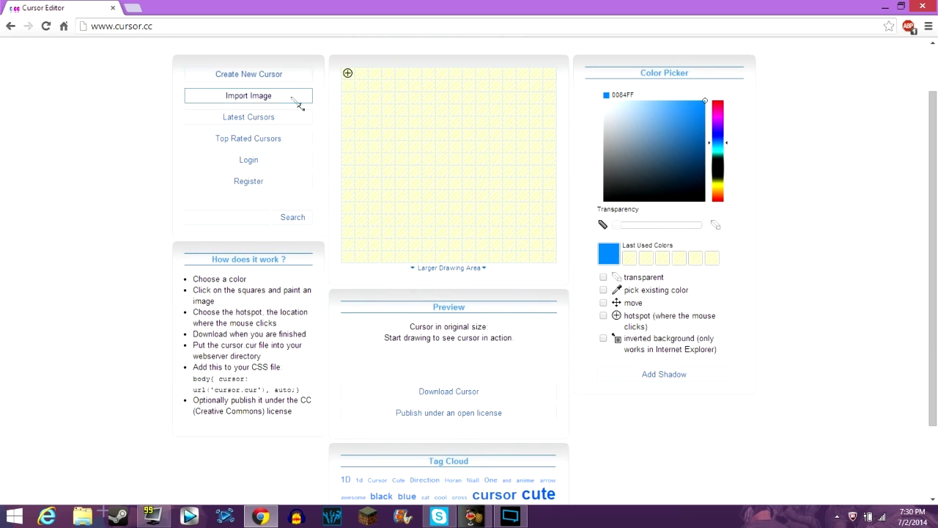
scroll(876, 222, up, 1)
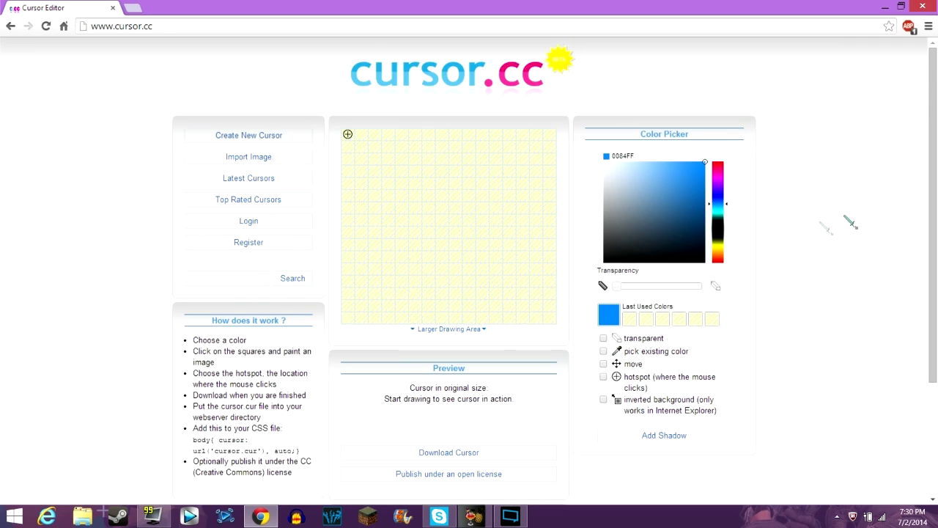
click(680, 199)
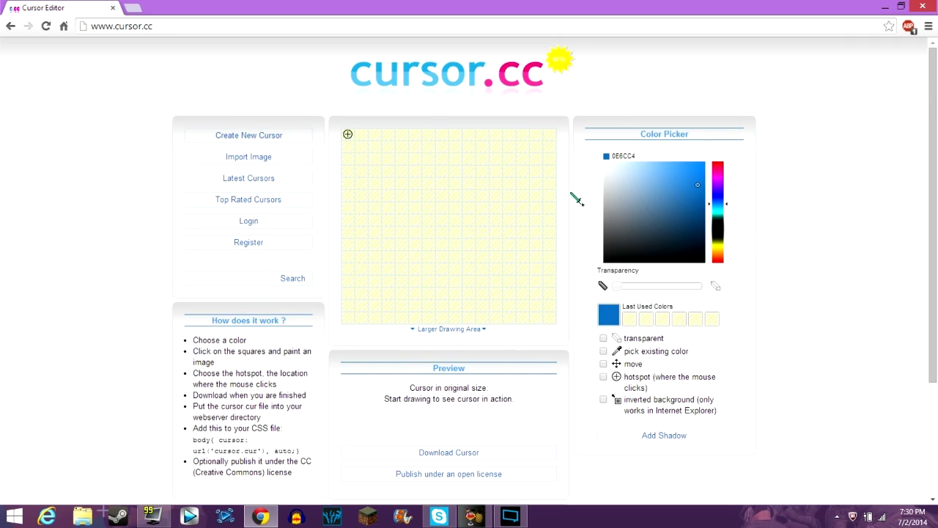
Step: Paint the blue top-left arrow tip and two black square eyes, erasing stray cells
mouse_move(347, 137)
mouse_down()
mouse_move(349, 189)
mouse_move(398, 142)
mouse_move(364, 142)
mouse_up()
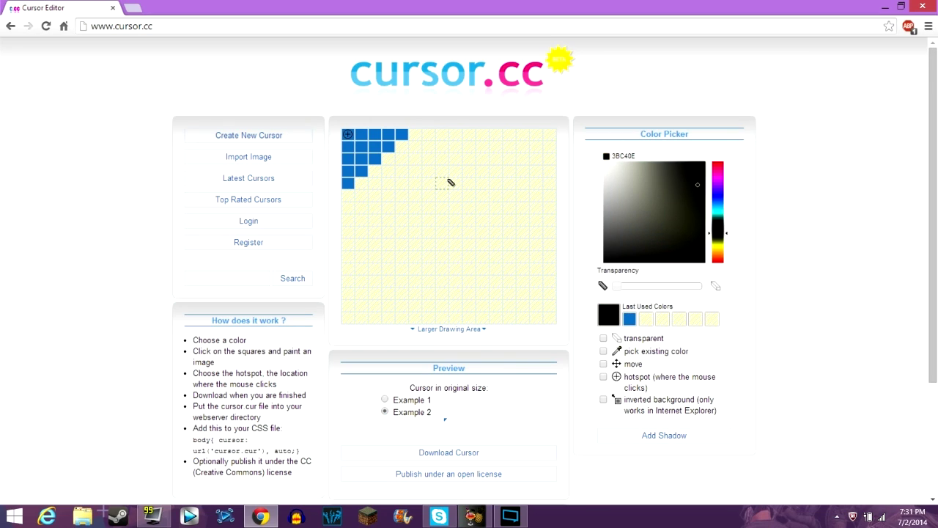
mouse_move(433, 170)
mouse_down()
mouse_move(428, 183)
mouse_move(438, 173)
mouse_up()
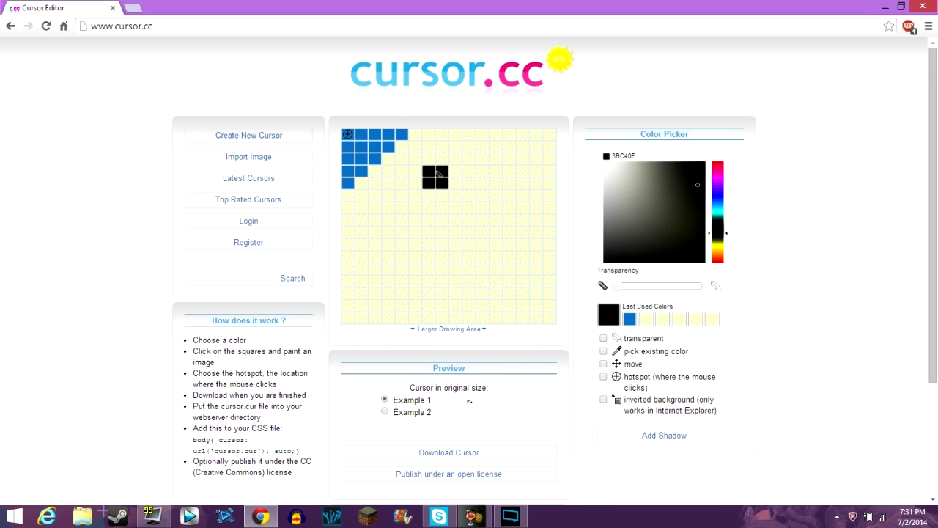
mouse_move(508, 181)
mouse_down()
mouse_move(496, 175)
mouse_move(514, 188)
mouse_move(503, 179)
mouse_move(510, 173)
mouse_up()
click(386, 412)
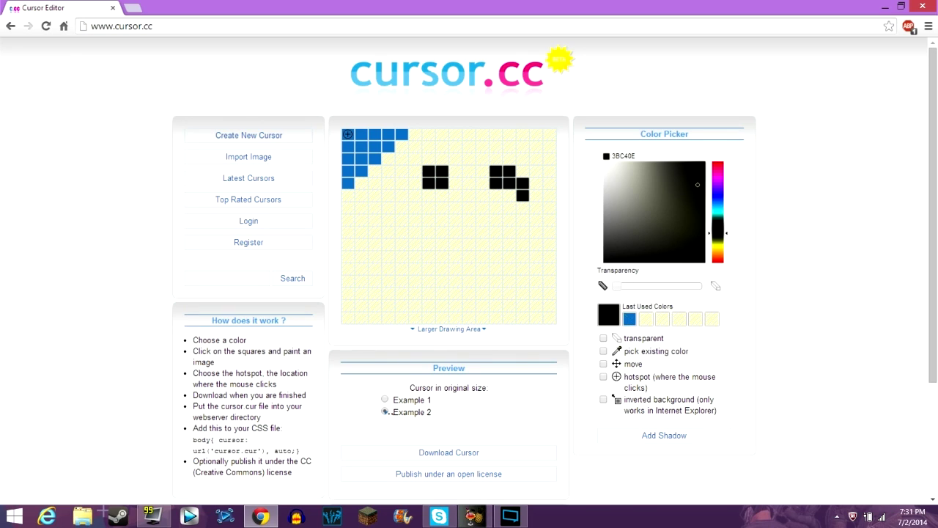
click(605, 339)
click(525, 197)
click(525, 184)
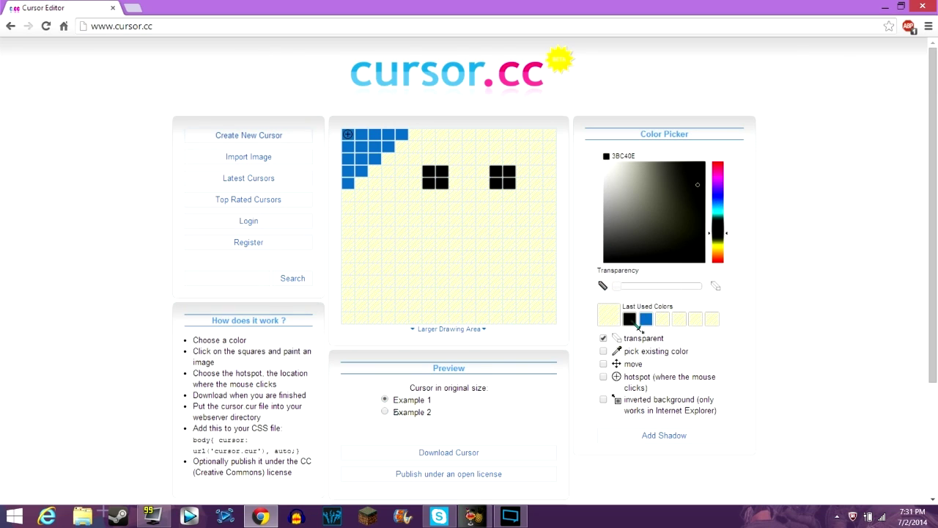
click(632, 323)
Step: Paint a black smiling mouth with raised ends, erasing the extra cell above it
mouse_move(430, 257)
mouse_down()
mouse_move(523, 257)
mouse_move(522, 244)
mouse_up()
click(510, 245)
click(429, 245)
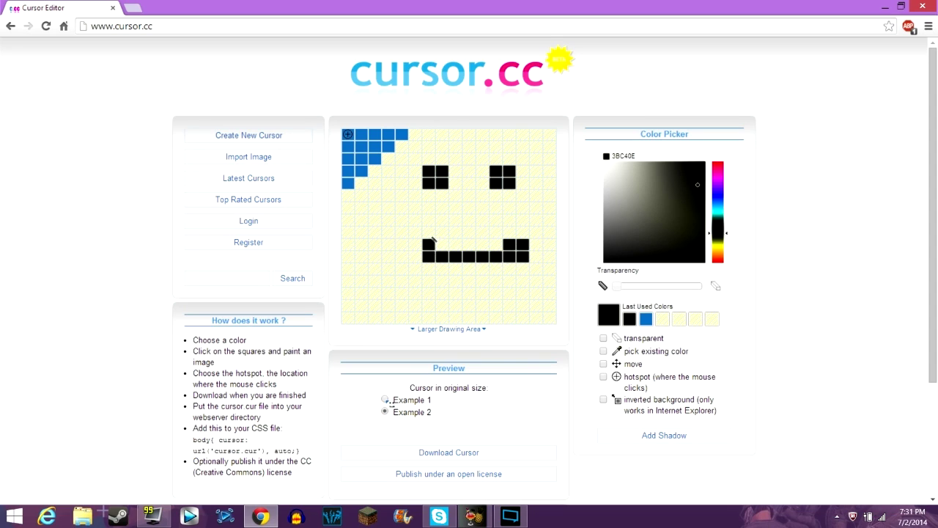
click(428, 232)
click(443, 245)
click(603, 338)
click(430, 233)
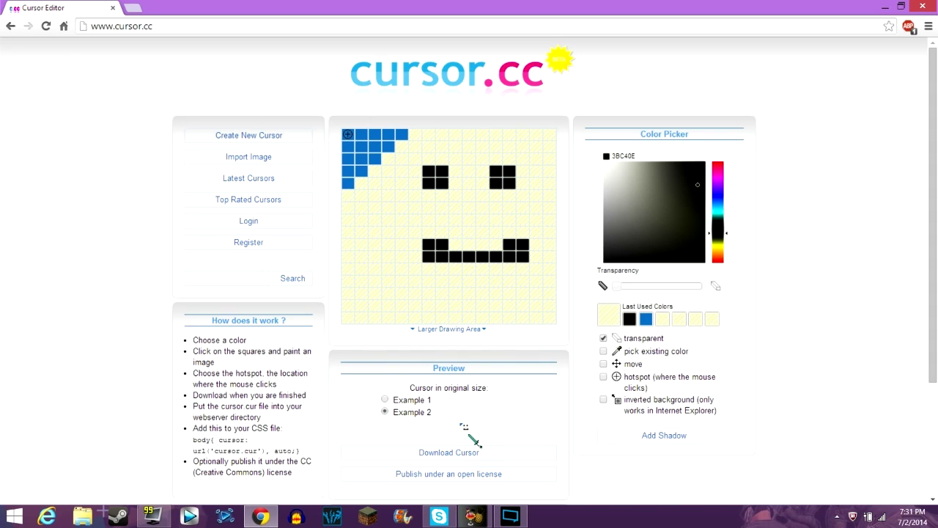
Step: Try hotspot positions on the grid, settling on the arrow's top-left tip, with first-background preview
click(385, 399)
click(604, 377)
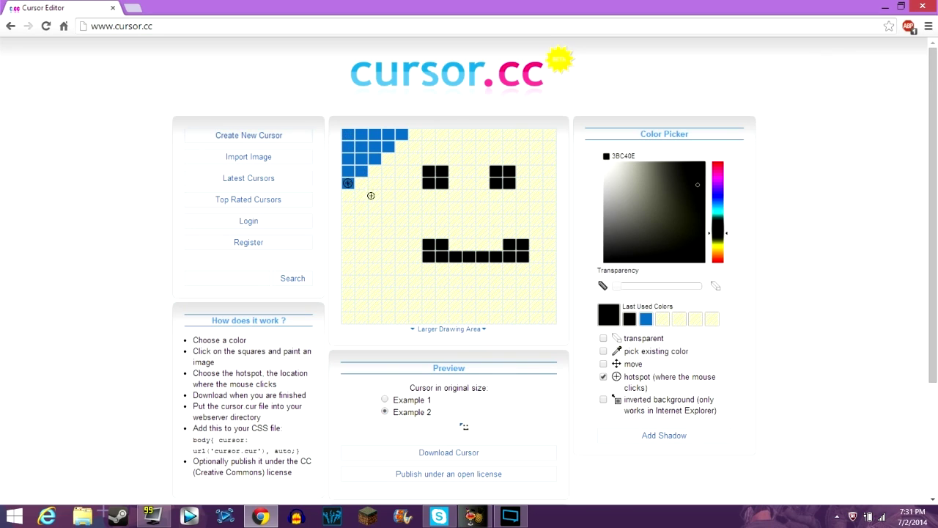
click(428, 207)
click(468, 269)
click(385, 412)
click(604, 376)
click(385, 400)
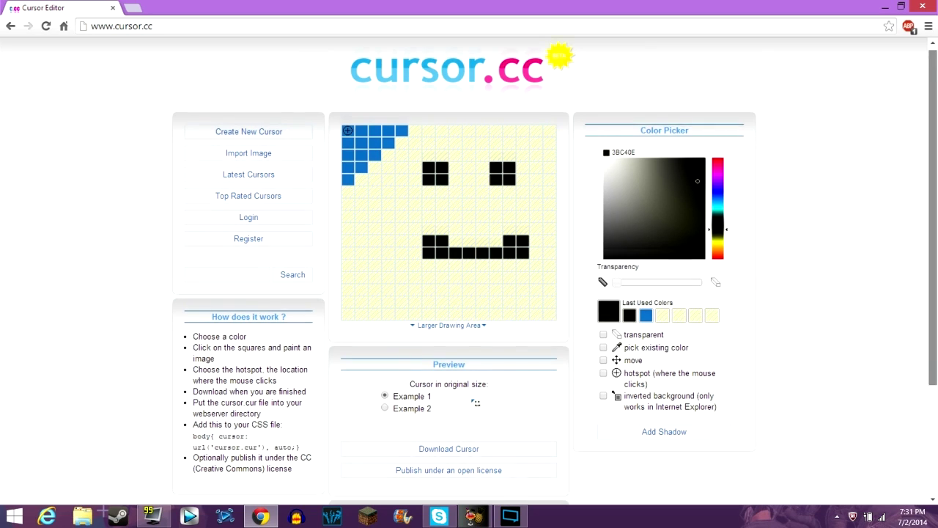
scroll(863, 242, down, 1)
Step: Download the cursor as cursor (9).cur and drag it from the download bar onto the desktop
click(385, 367)
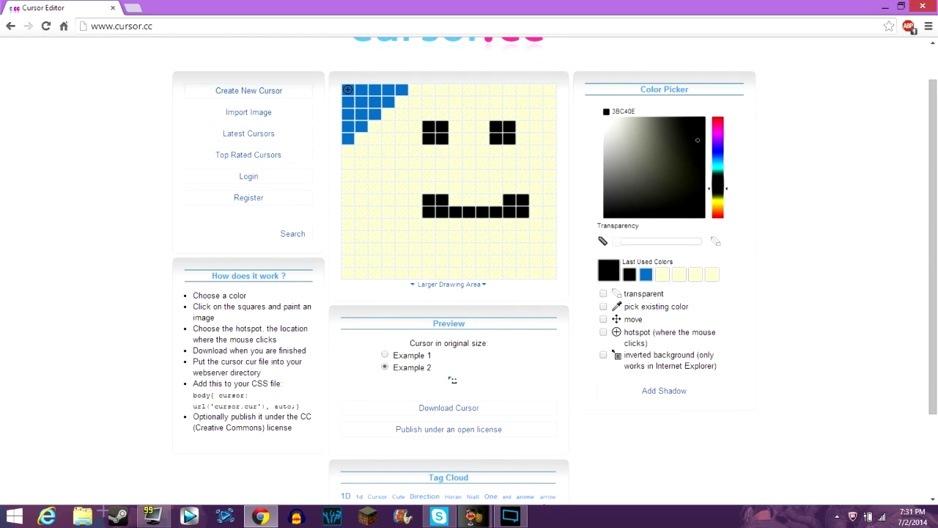
click(448, 408)
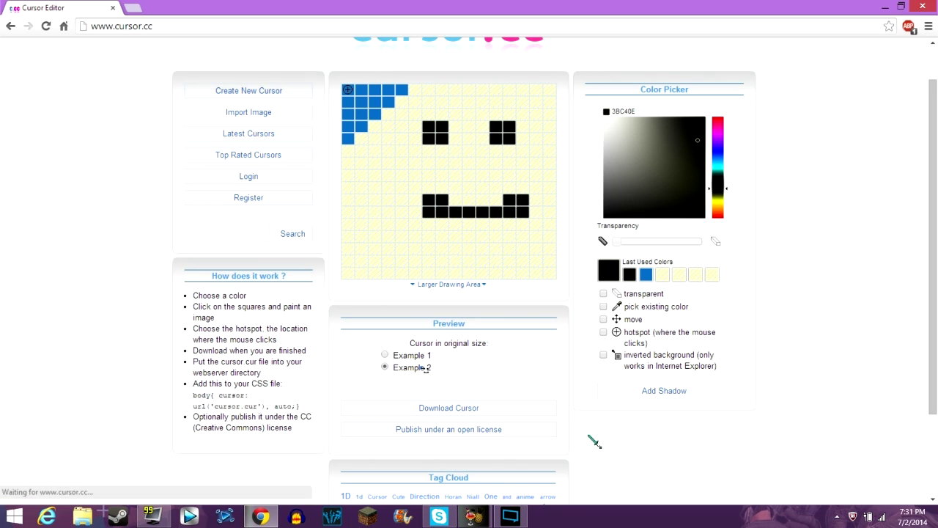
click(385, 355)
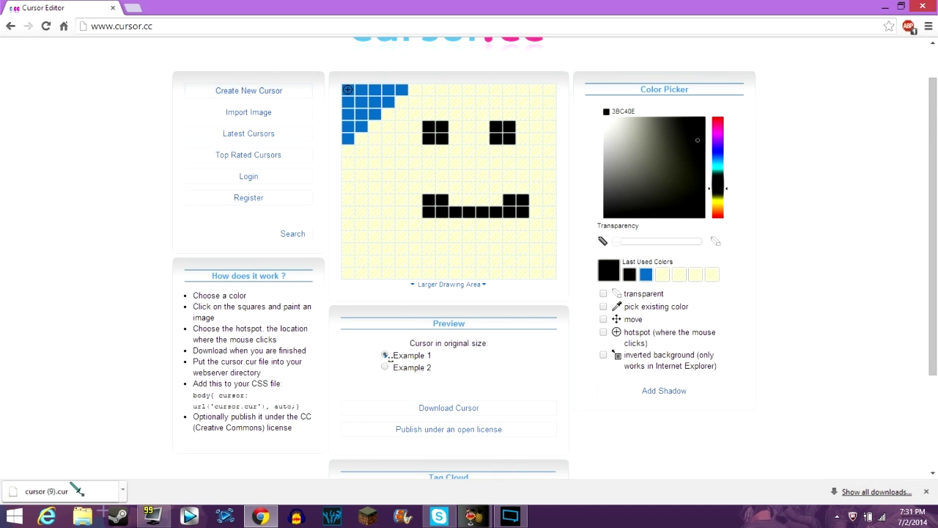
click(901, 6)
drag(241, 388, 69, 461)
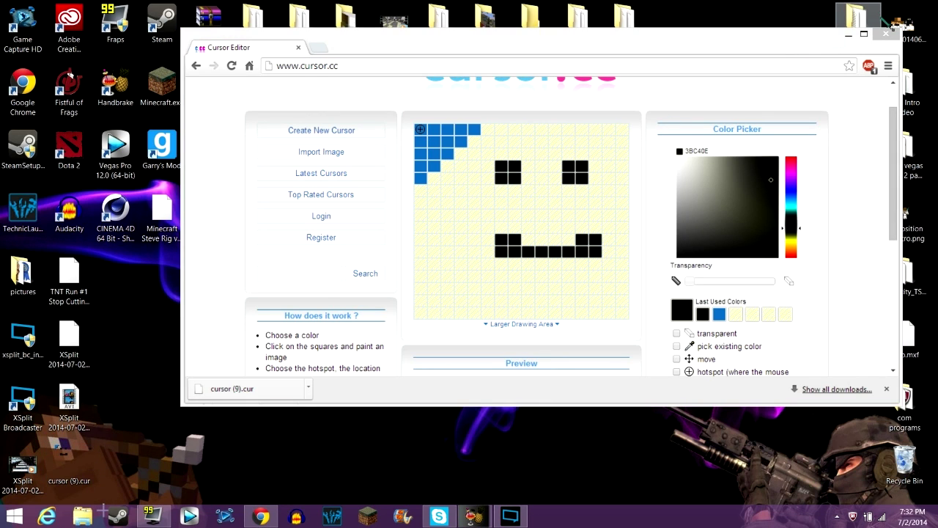
Step: Close the browser and copy the cursor (9).cur file from the desktop
click(886, 34)
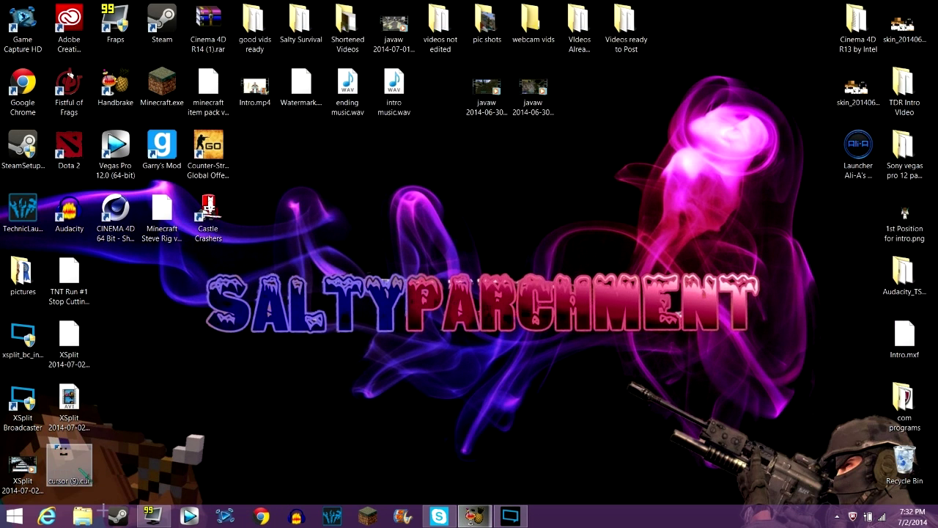
right_click(77, 464)
click(128, 430)
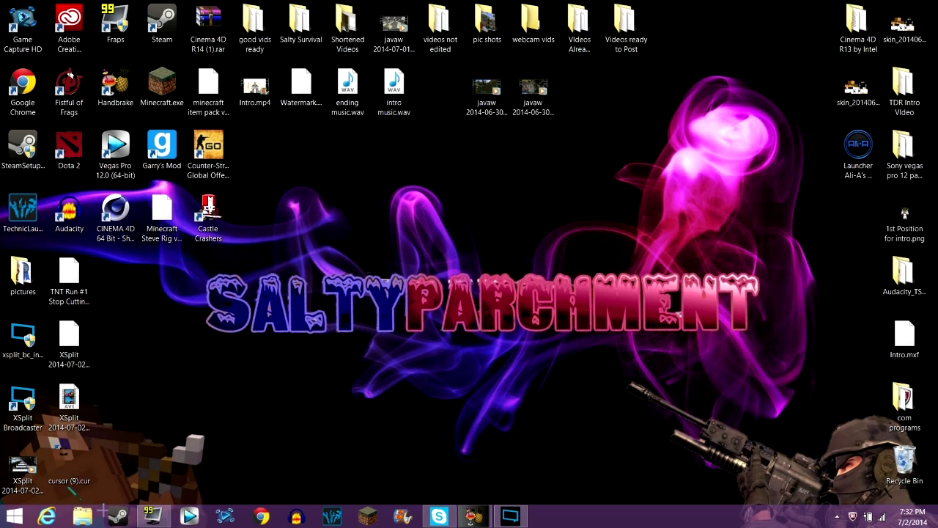
right_click(70, 466)
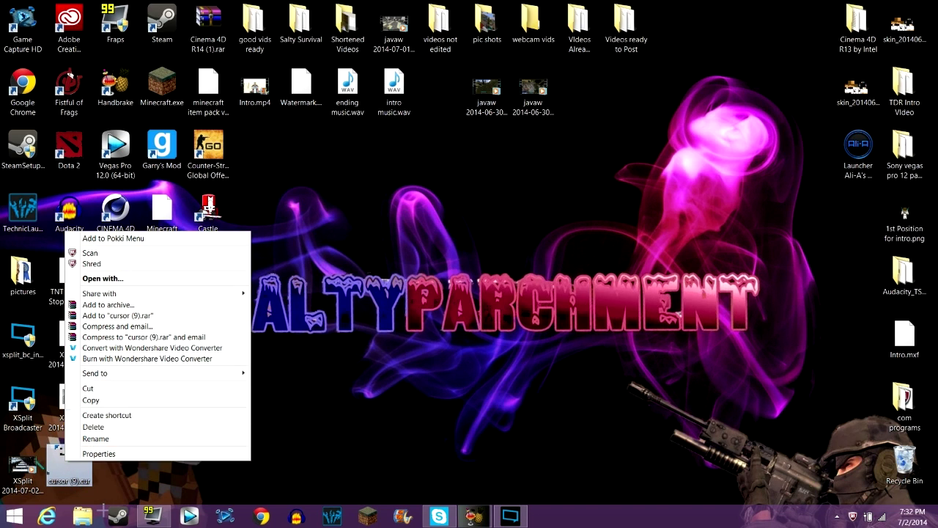
click(116, 400)
Step: Open C:\Windows\Cursors in a maximized File Explorer window
click(222, 426)
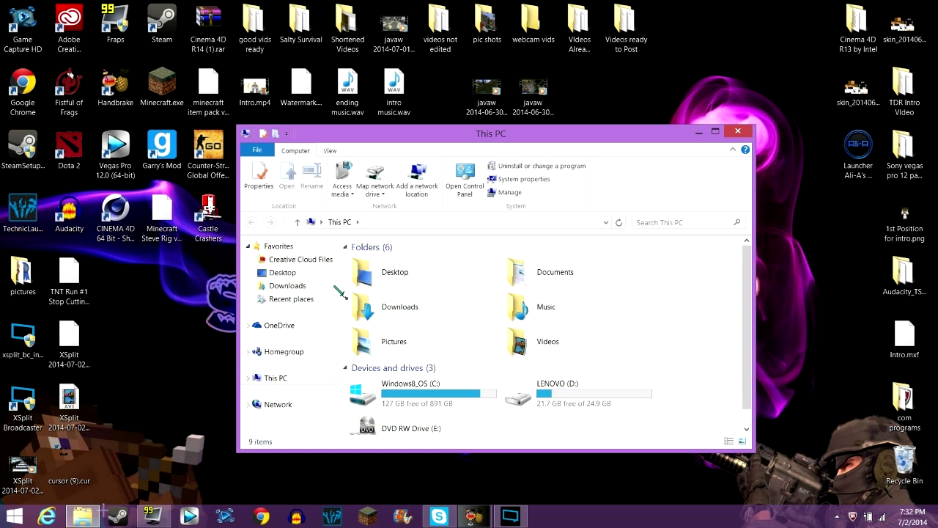
double_click(431, 392)
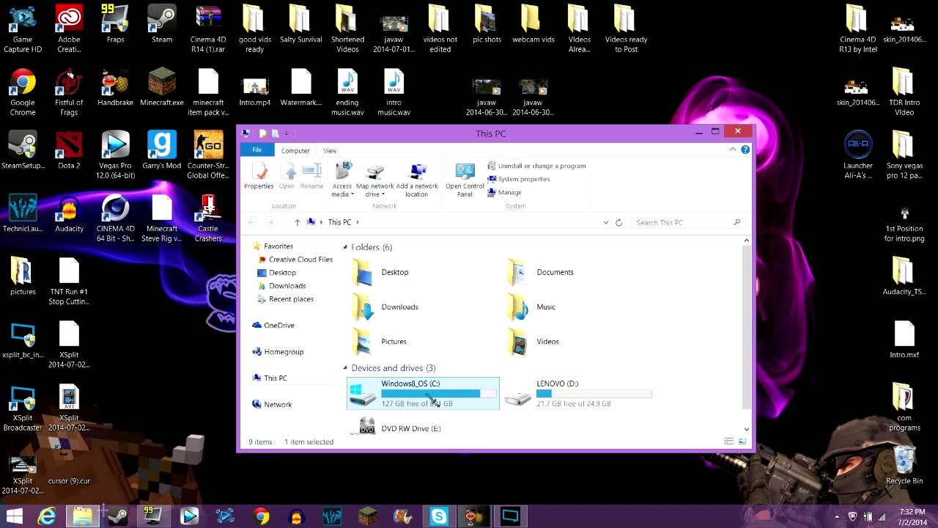
click(715, 132)
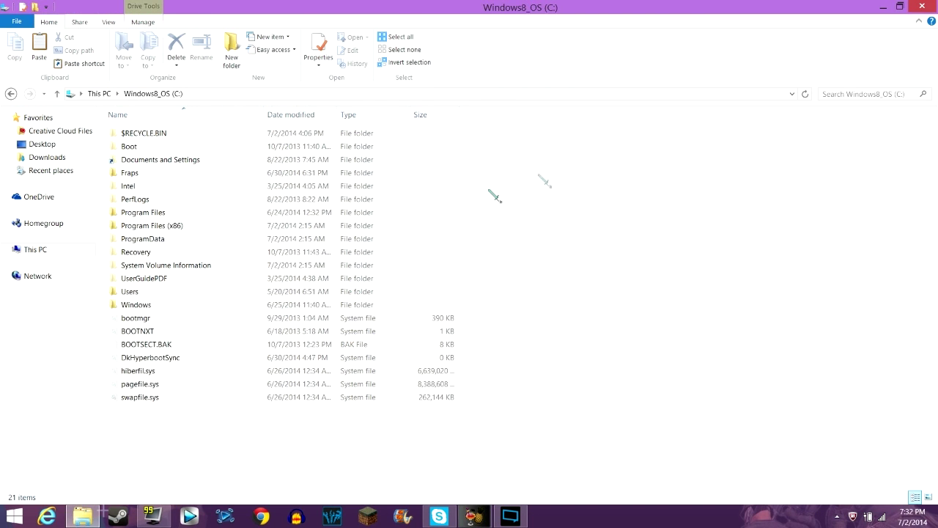
double_click(159, 305)
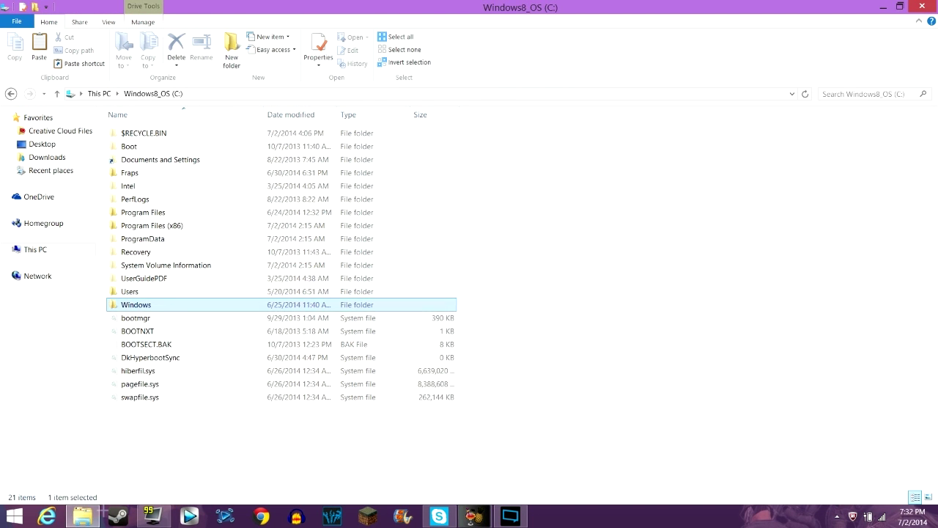
double_click(154, 266)
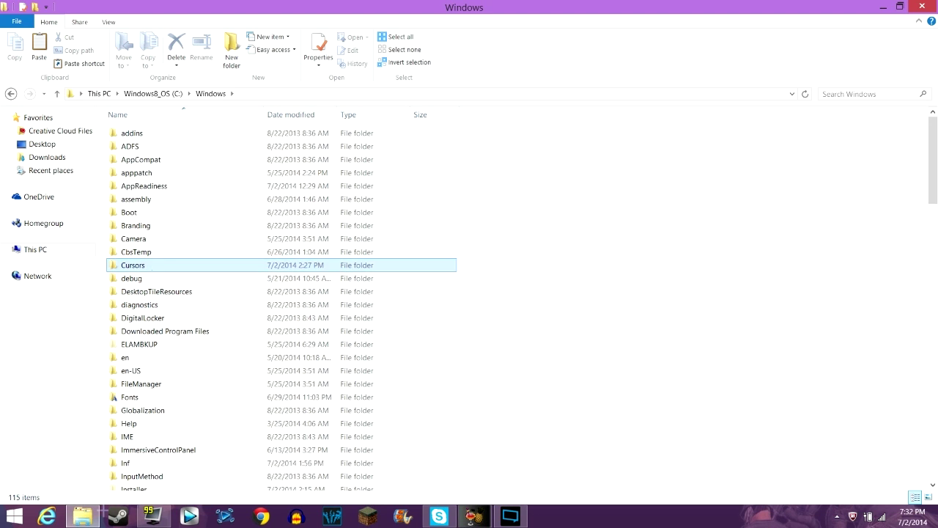
Step: Paste cursor (9).cur into Cursors with administrator permission, then close Explorer
right_click(686, 231)
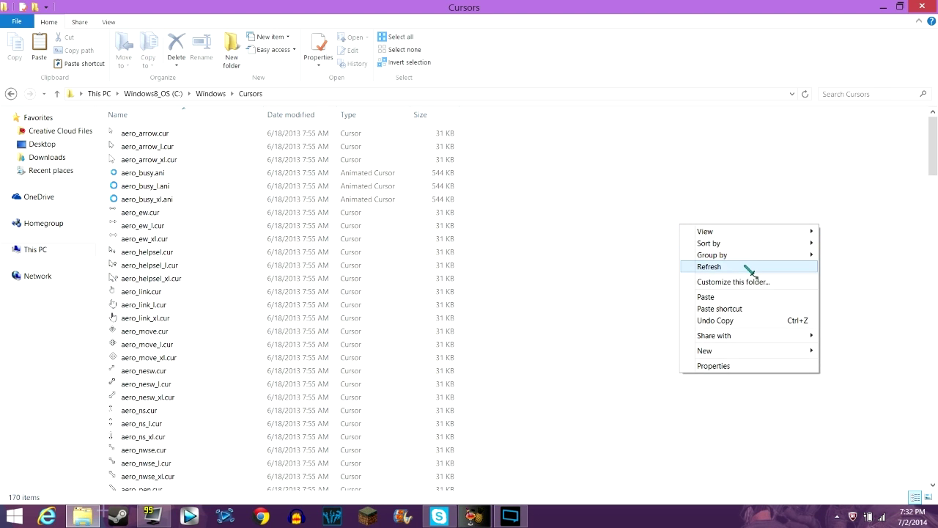
click(722, 296)
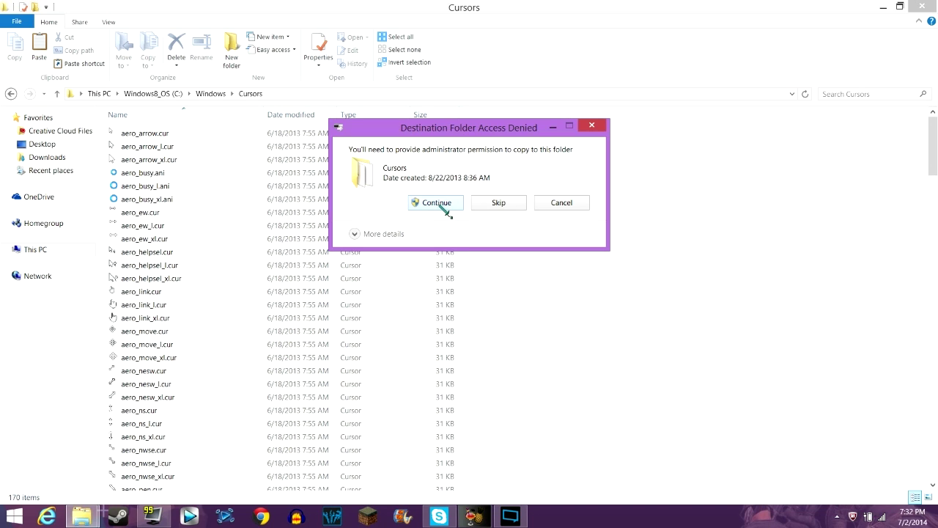
click(442, 209)
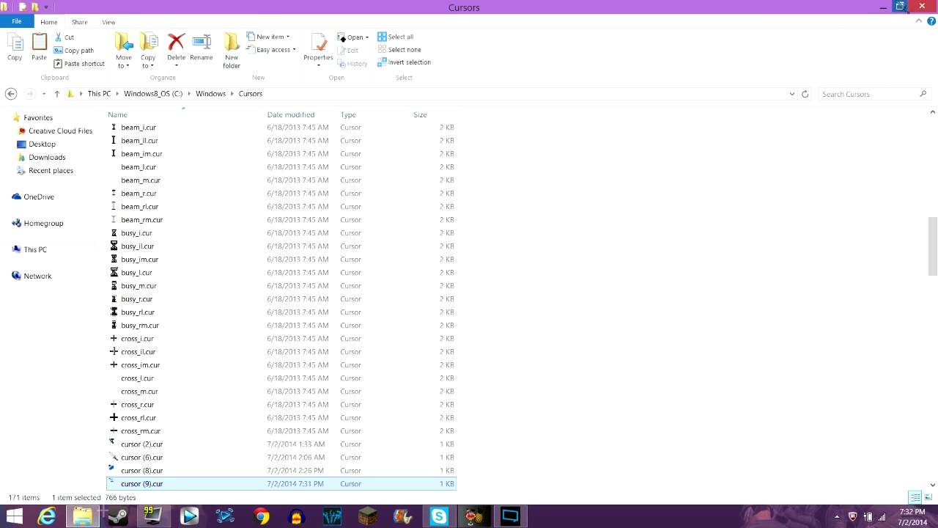
click(922, 7)
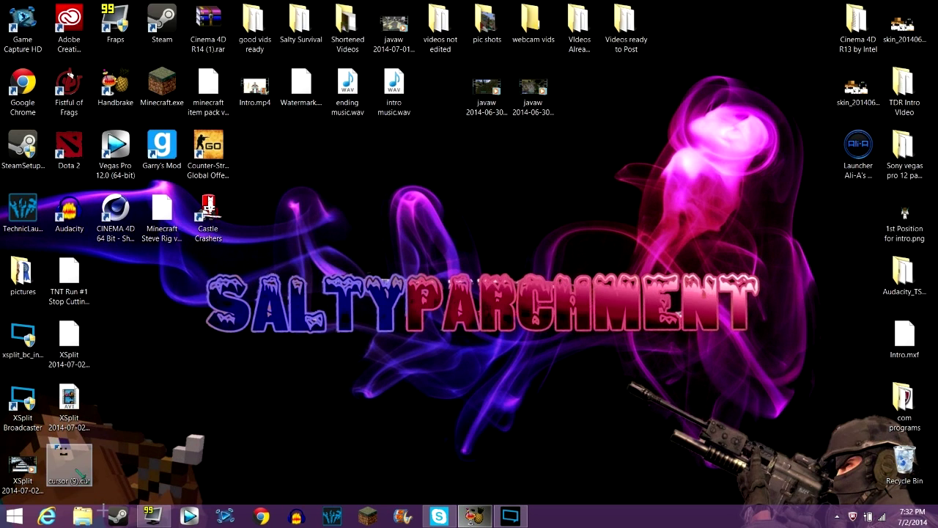
Step: Copy the full file name 'cursor (9).cur' via Rename, leaving the name unchanged
right_click(66, 477)
click(98, 445)
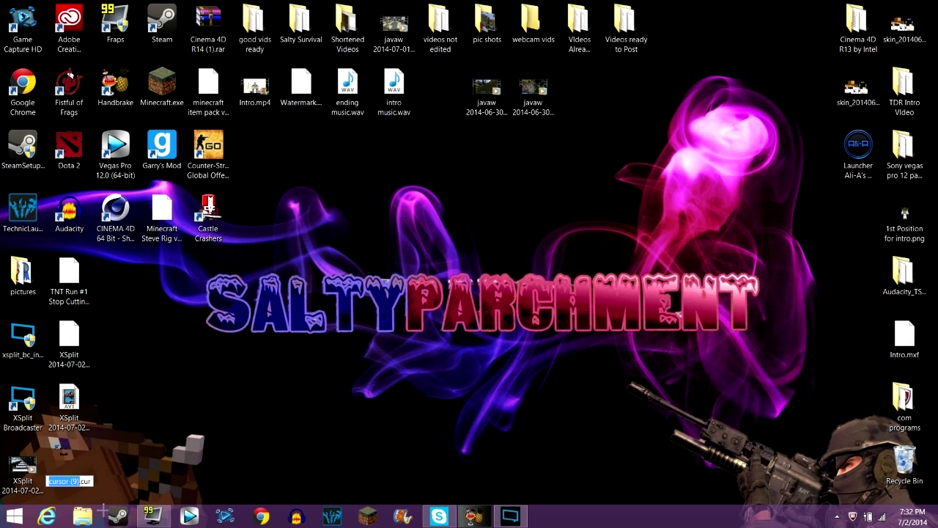
key(ctrl+a)
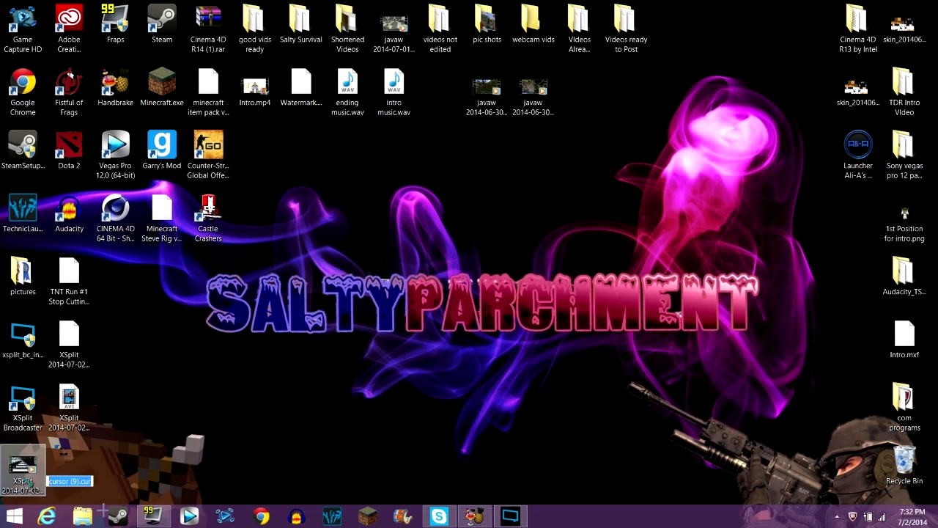
right_click(91, 481)
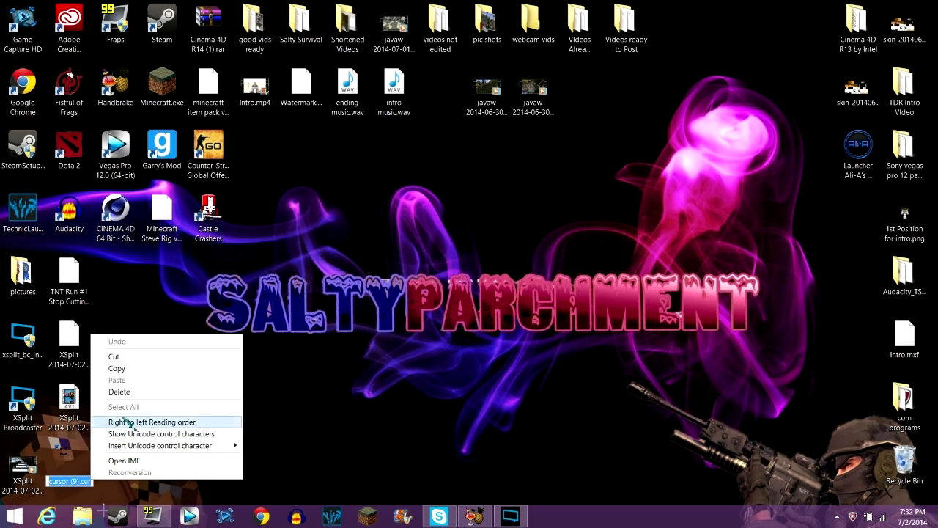
click(110, 368)
key(Return)
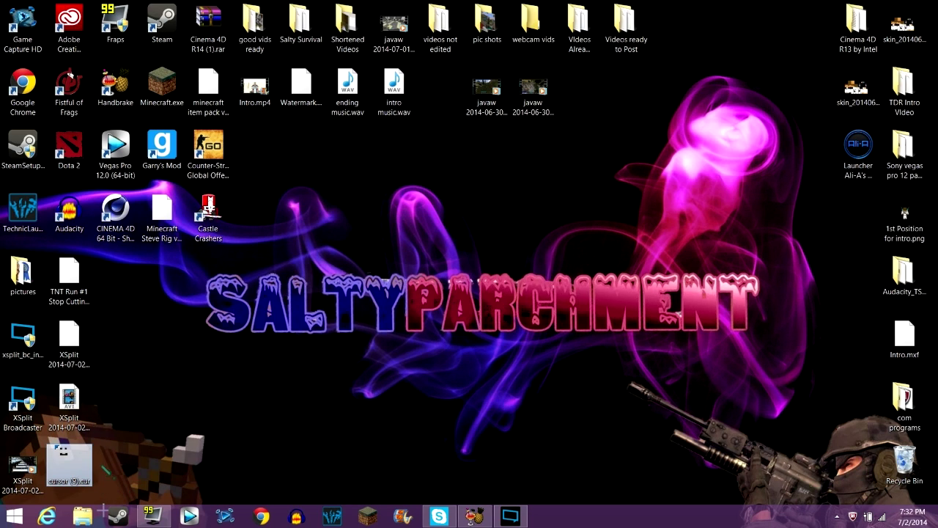
click(120, 449)
Step: Open Personalization from the desktop context menu
right_click(303, 341)
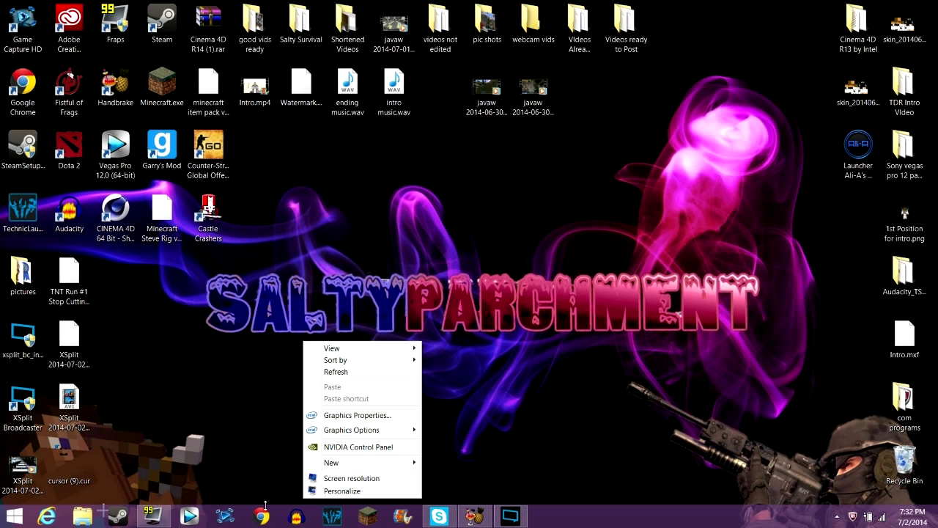
click(328, 296)
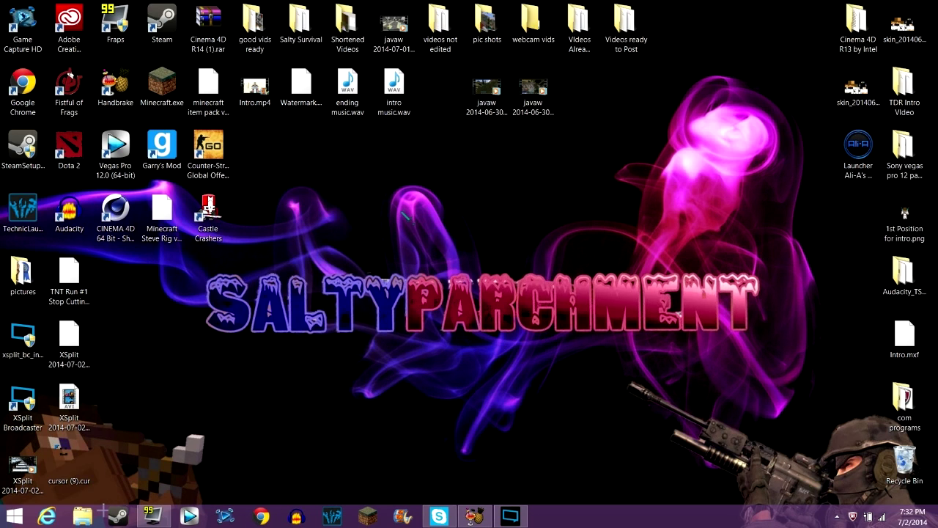
right_click(383, 212)
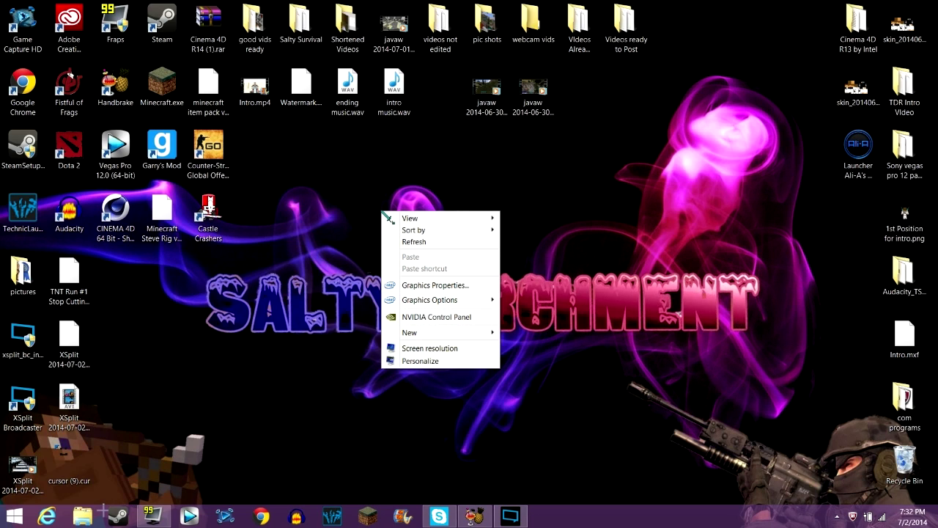
click(431, 364)
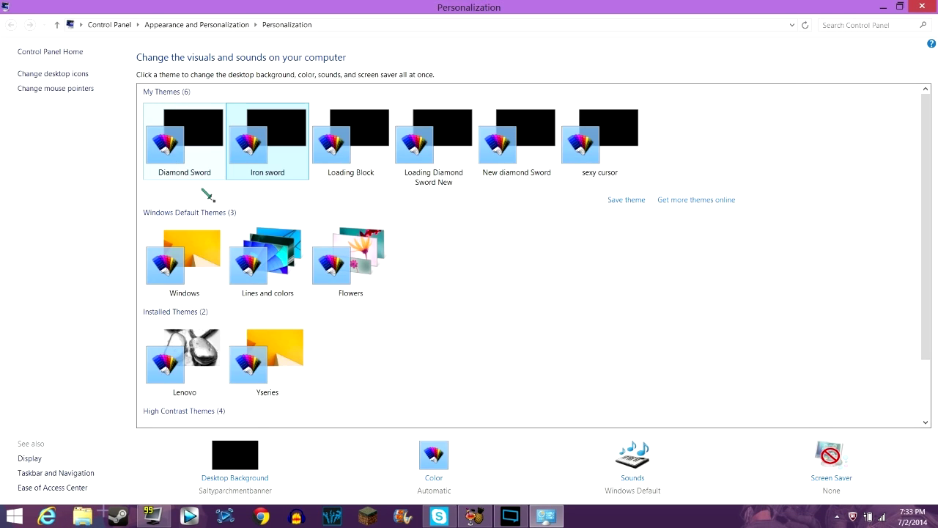
Step: Open the mouse pointer settings and scroll the Customize list back up to Normal Select
click(66, 90)
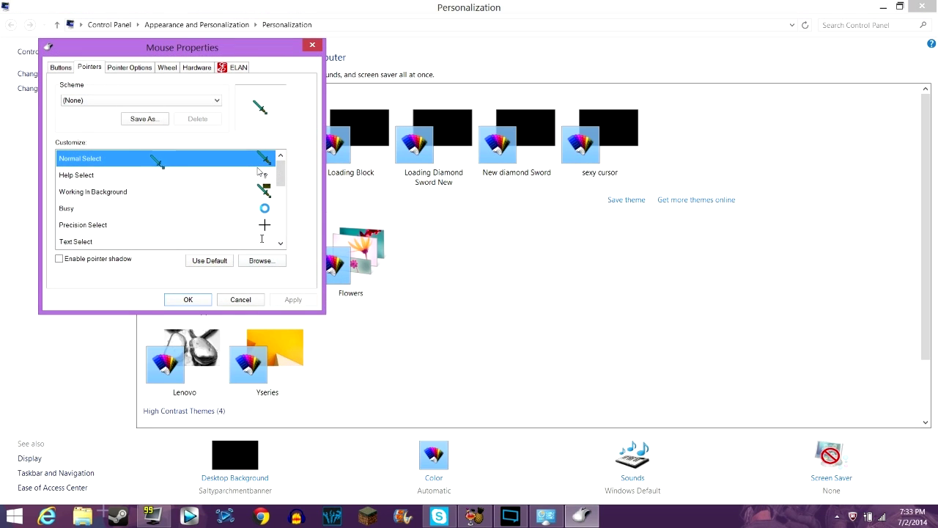
mouse_move(281, 174)
mouse_down()
mouse_move(281, 224)
mouse_move(281, 165)
mouse_up()
scroll(283, 180, down, 1)
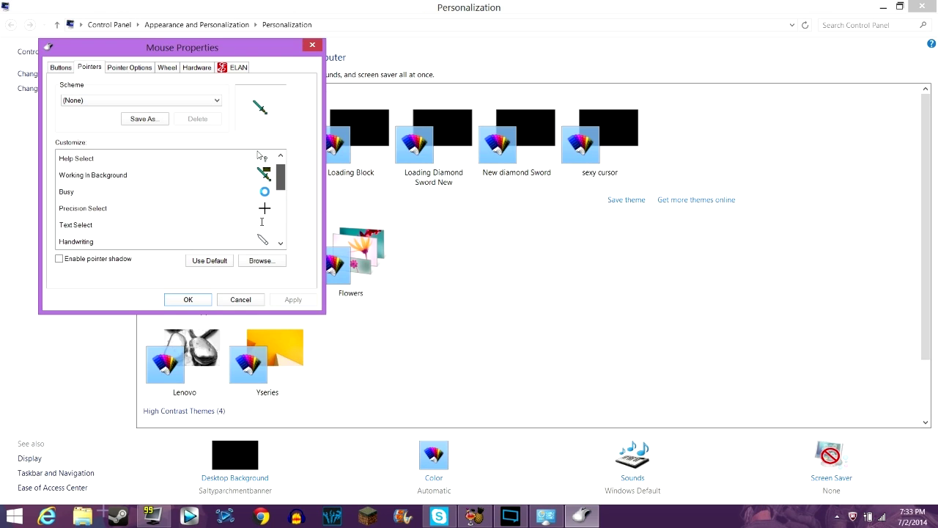
scroll(261, 169, down, 9)
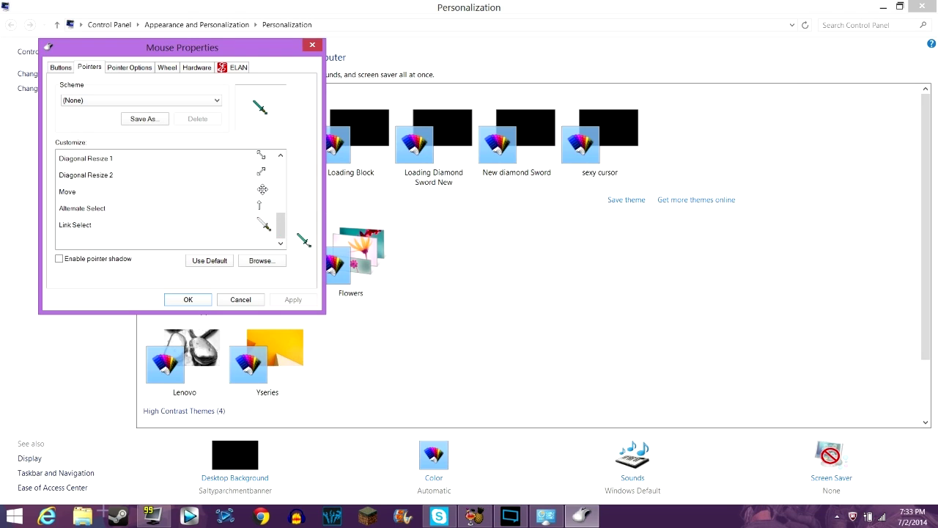
scroll(281, 224, up, 9)
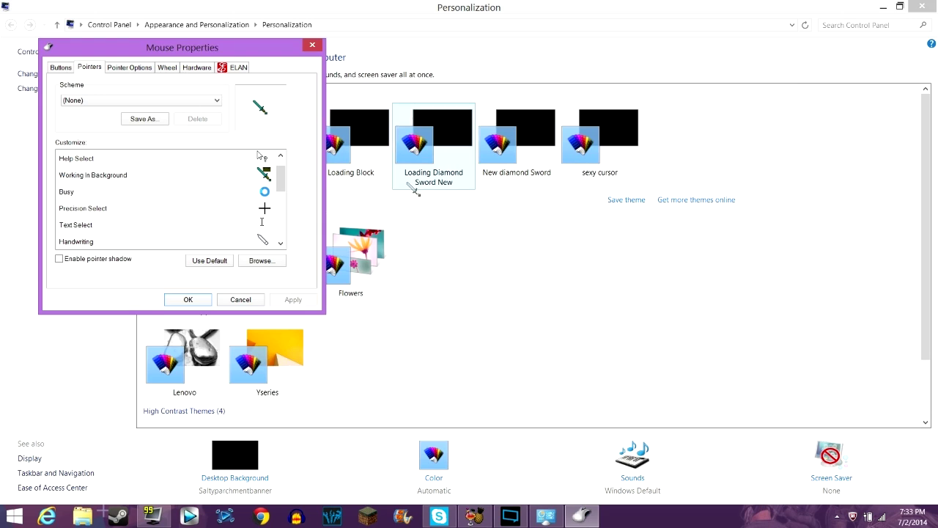
scroll(279, 185, up, 1)
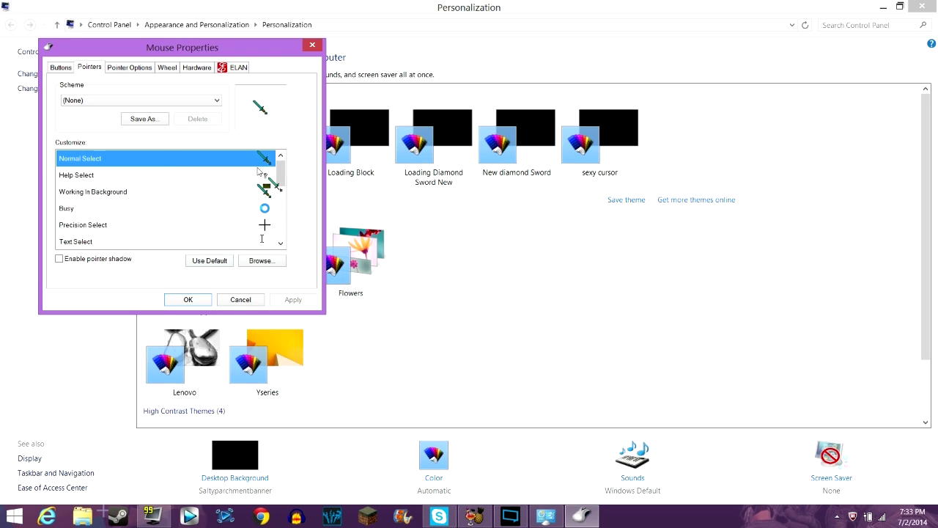
Step: Assign cursor (9).cur to Normal Select by pasting its name into the file browser
double_click(220, 160)
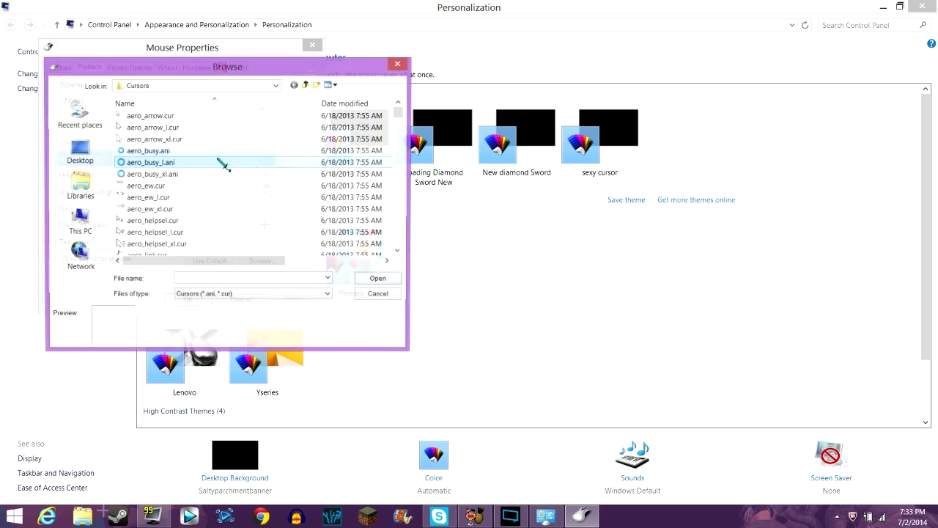
right_click(246, 279)
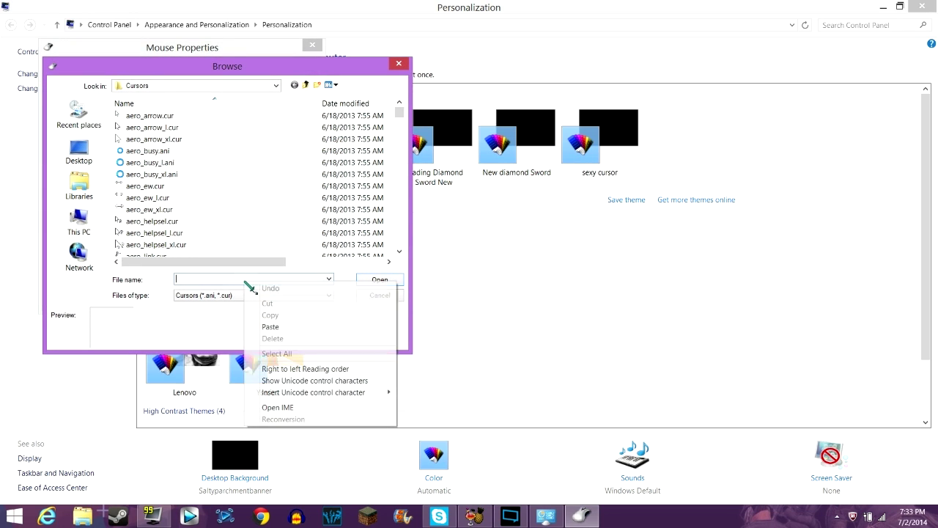
click(301, 327)
click(396, 283)
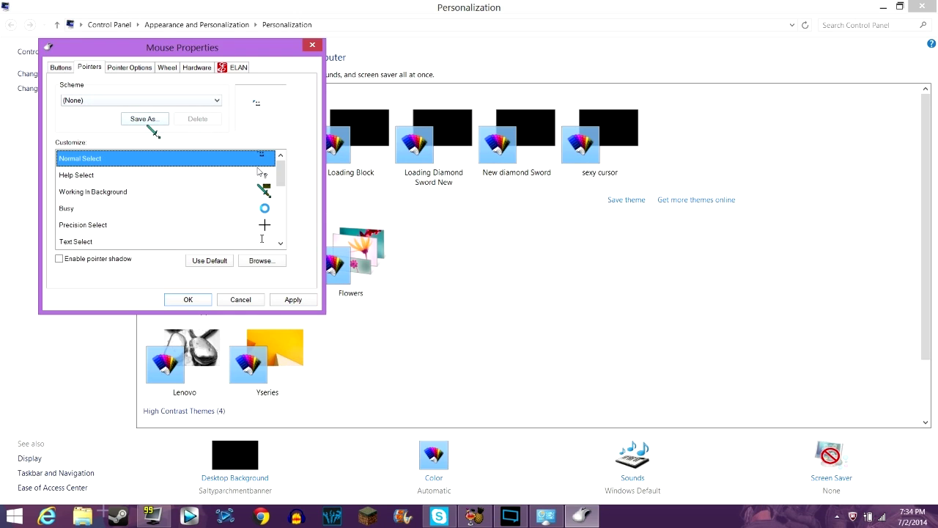
Step: Save the current pointers as the scheme 'sexy cursorr', apply it, and close Mouse Properties
click(152, 122)
text(sexy cursor)
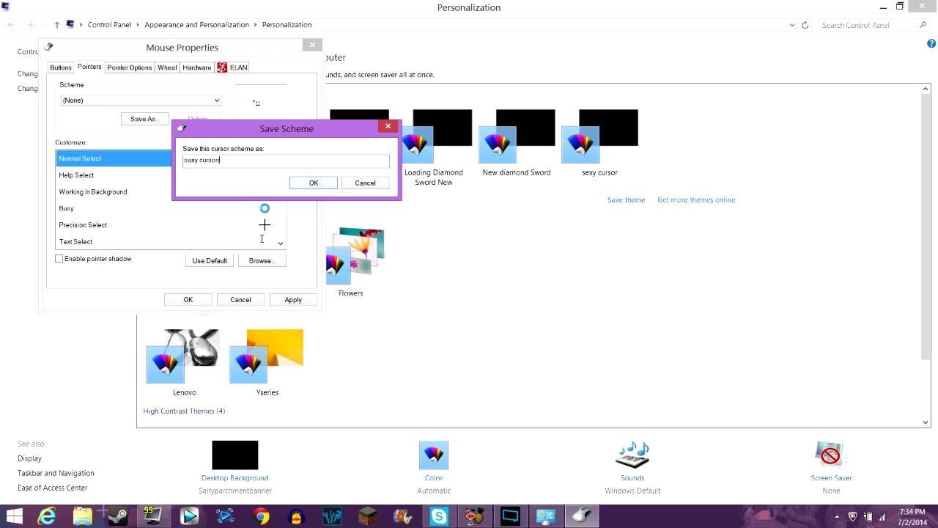
text(r)
click(314, 183)
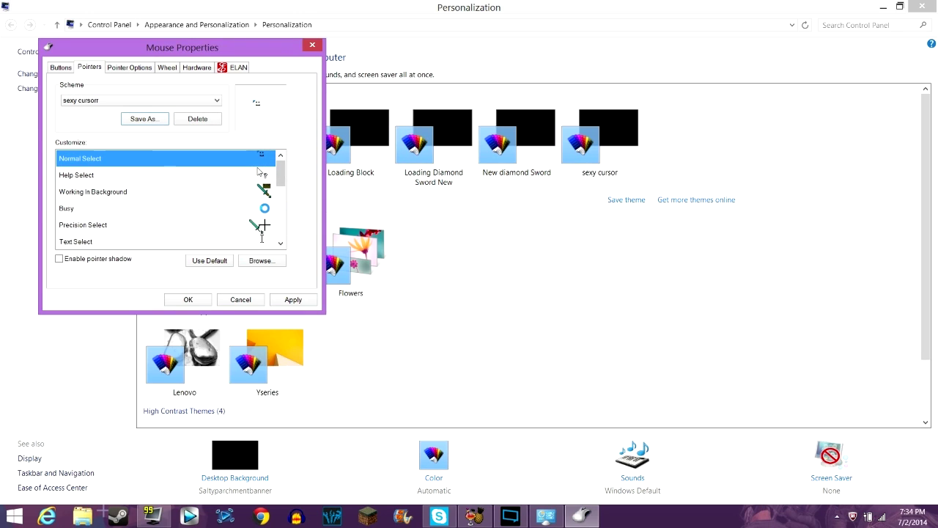
click(274, 302)
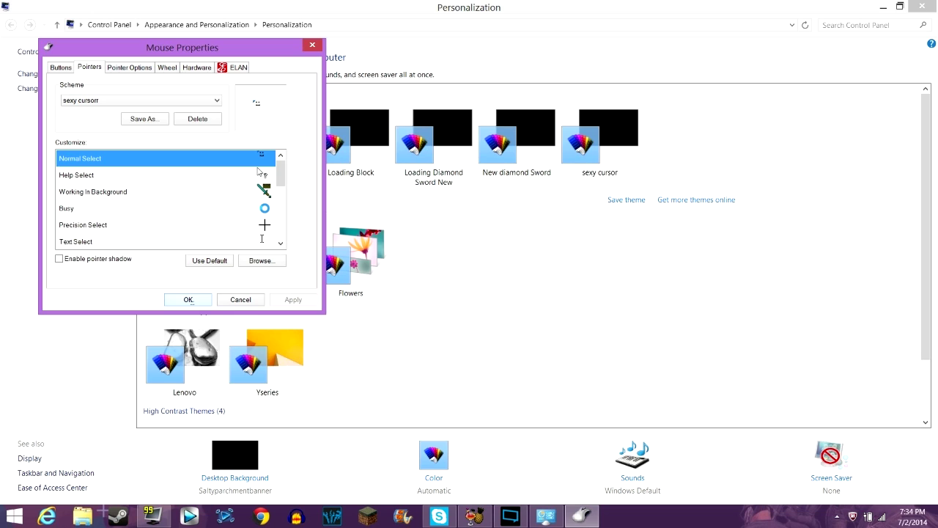
click(189, 300)
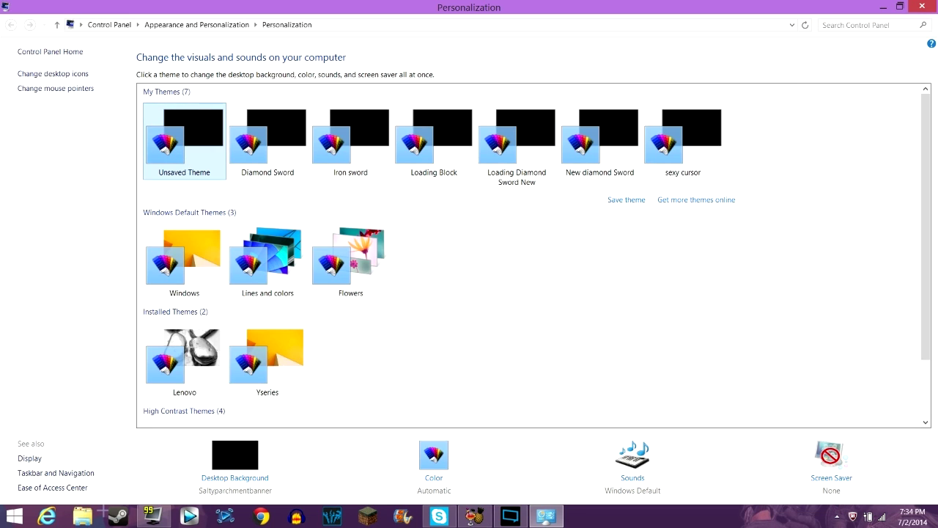
Step: Save the Unsaved Theme as 'sexy cursorr' and close the Personalization window
right_click(147, 105)
click(173, 110)
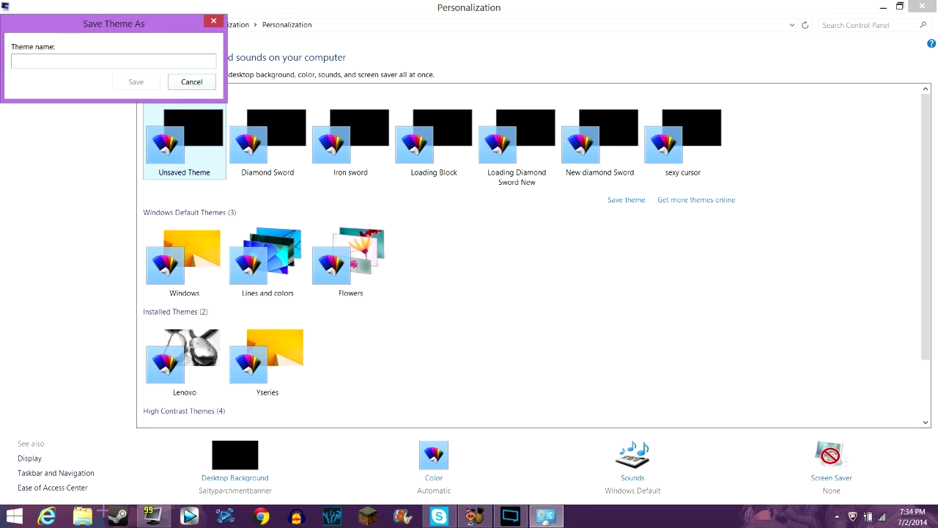
text(sexy cursorr)
click(139, 76)
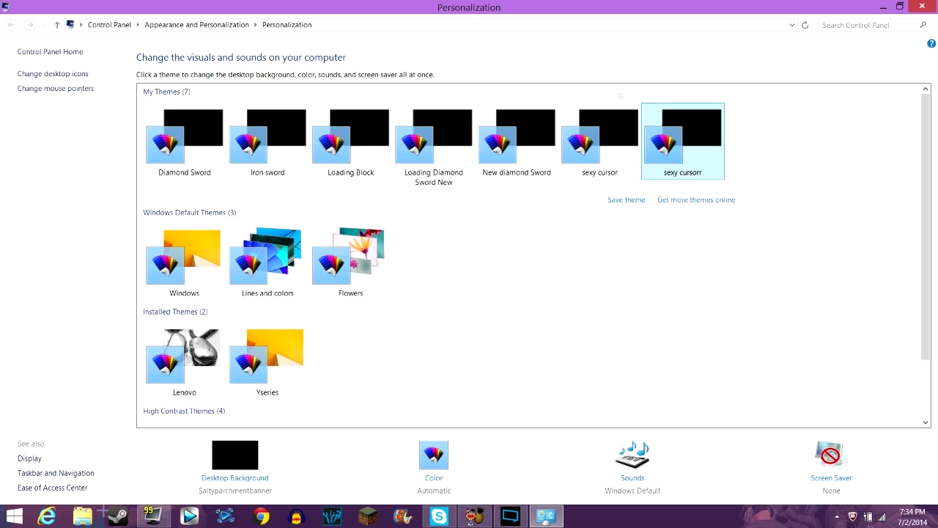
click(921, 6)
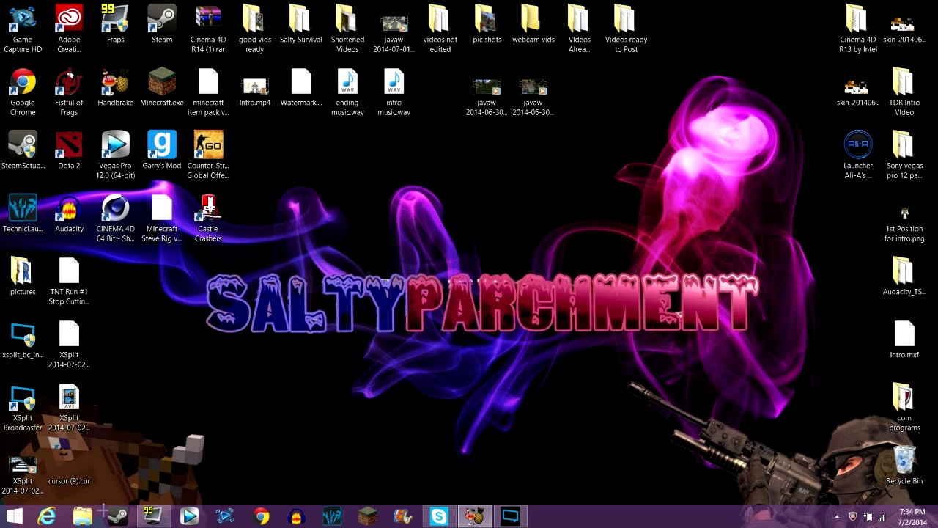